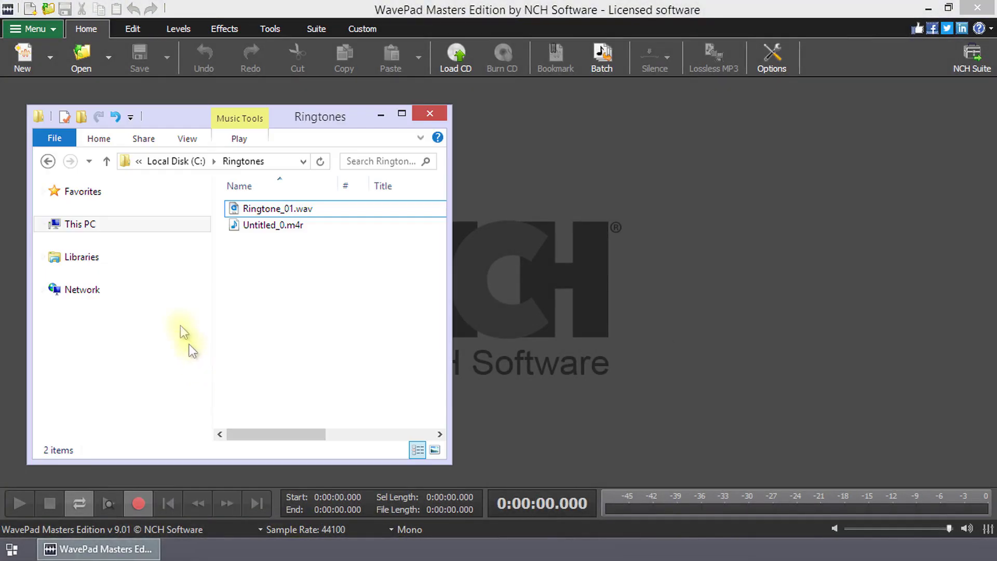
- Open Ringtone_01.wav in WavePad and select the audio from 0.536 s to 10.592 s
left_click_drag(268, 209, 638, 198)
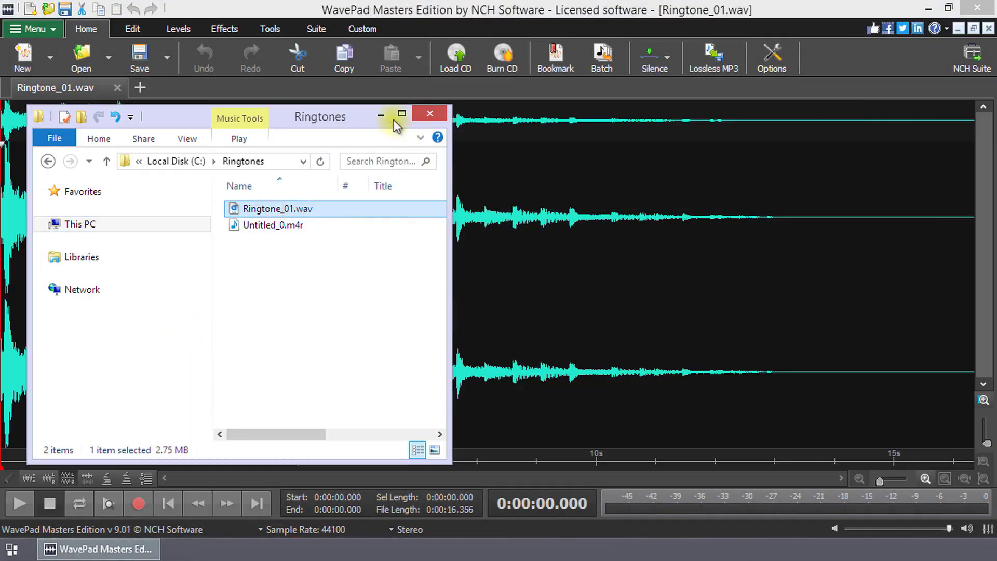
left_click(393, 120)
left_click_drag(33, 218, 630, 285)
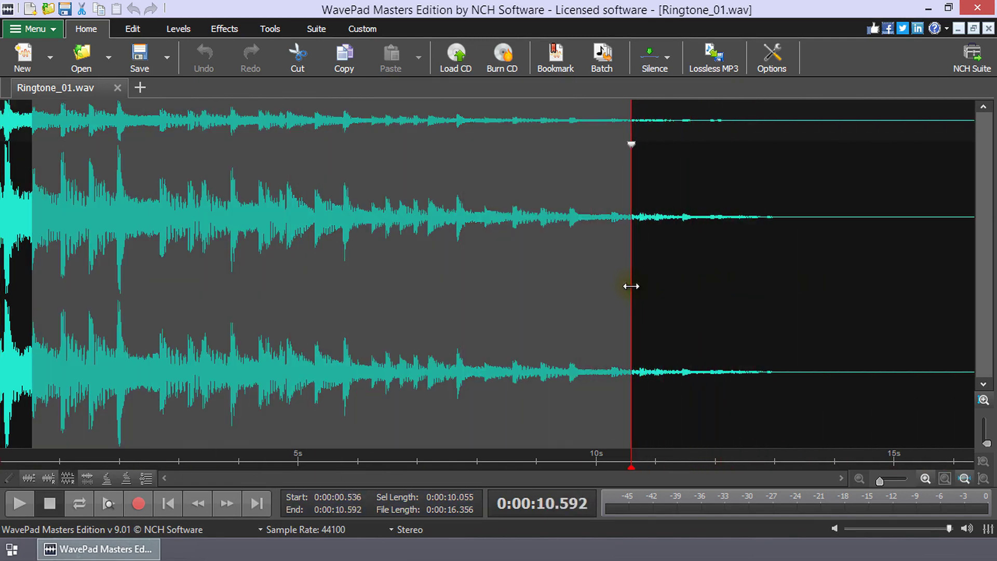
left_click(271, 31)
- Export the selection as an iPhone ringtone, Ringtone_01.m4r, saved to C:\Ringtones
left_click(222, 65)
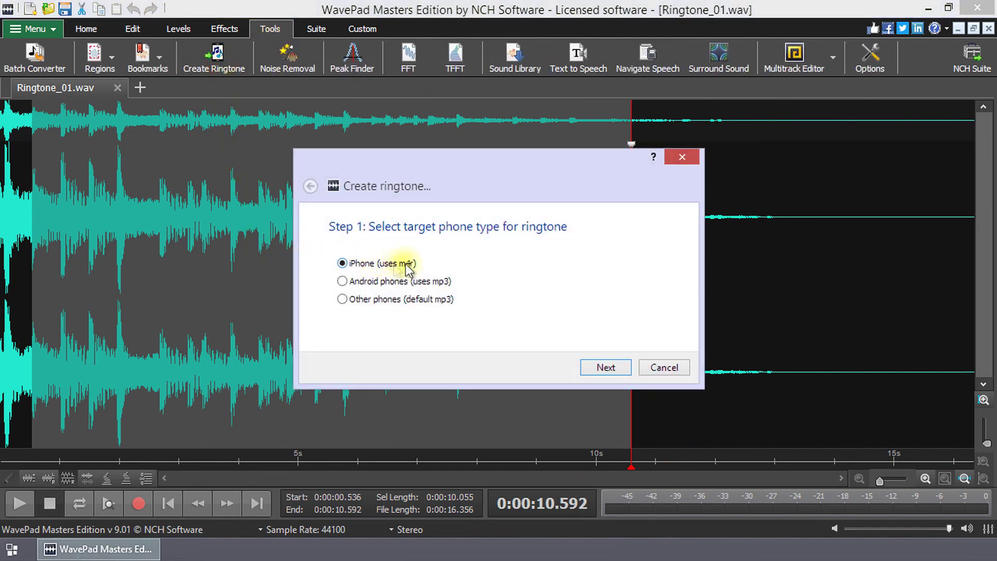
left_click(609, 367)
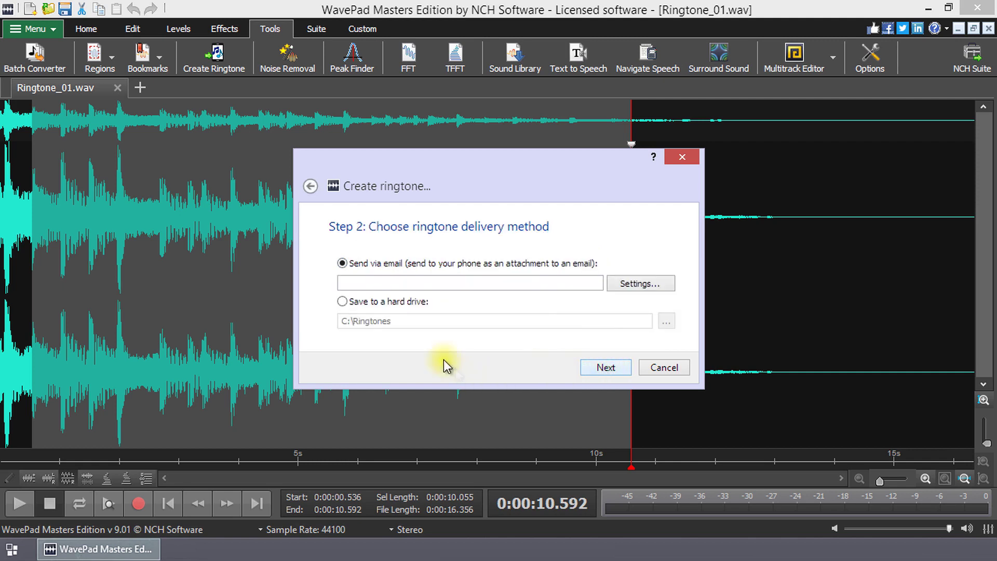
left_click(390, 304)
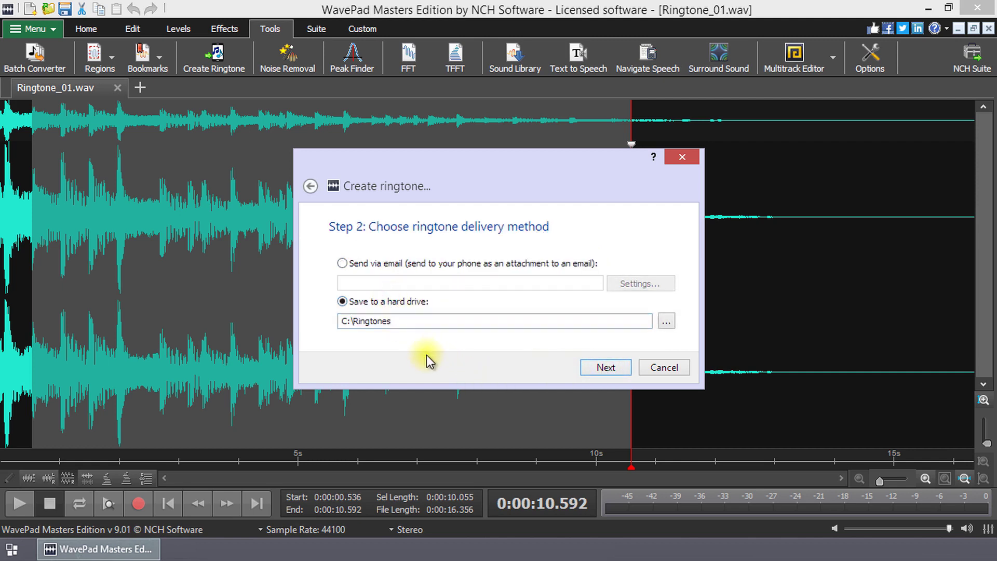
left_click(669, 322)
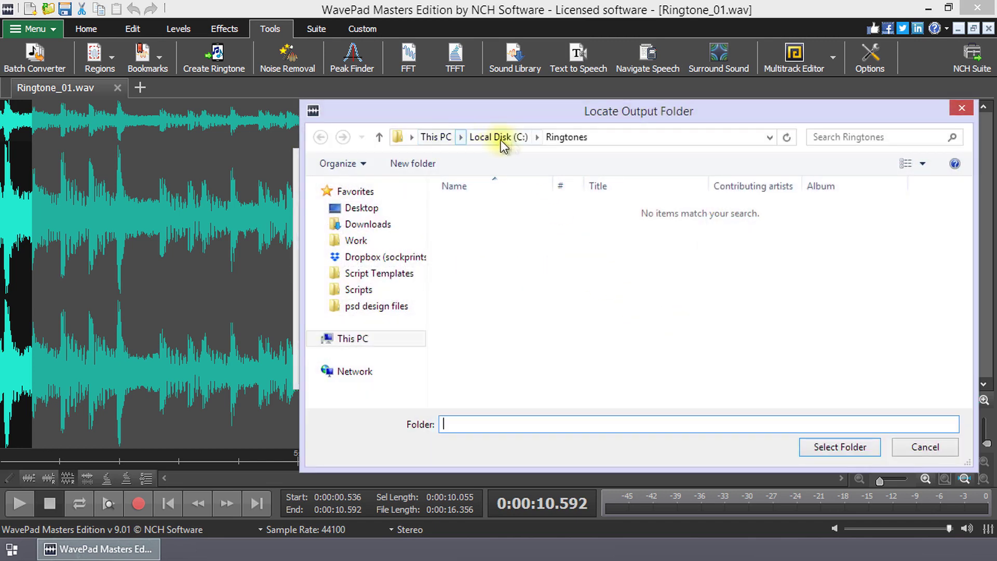
left_click(831, 448)
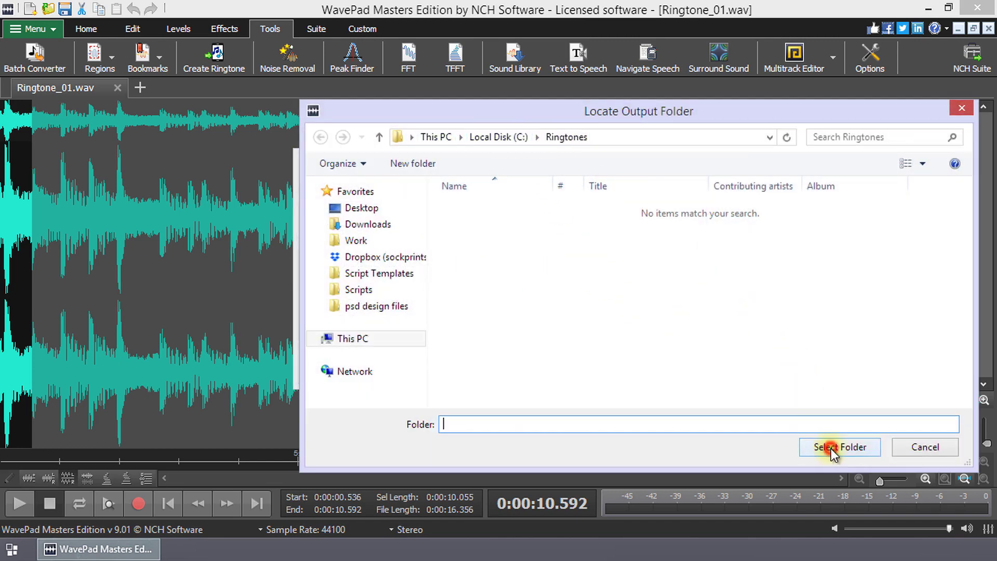
left_click(606, 369)
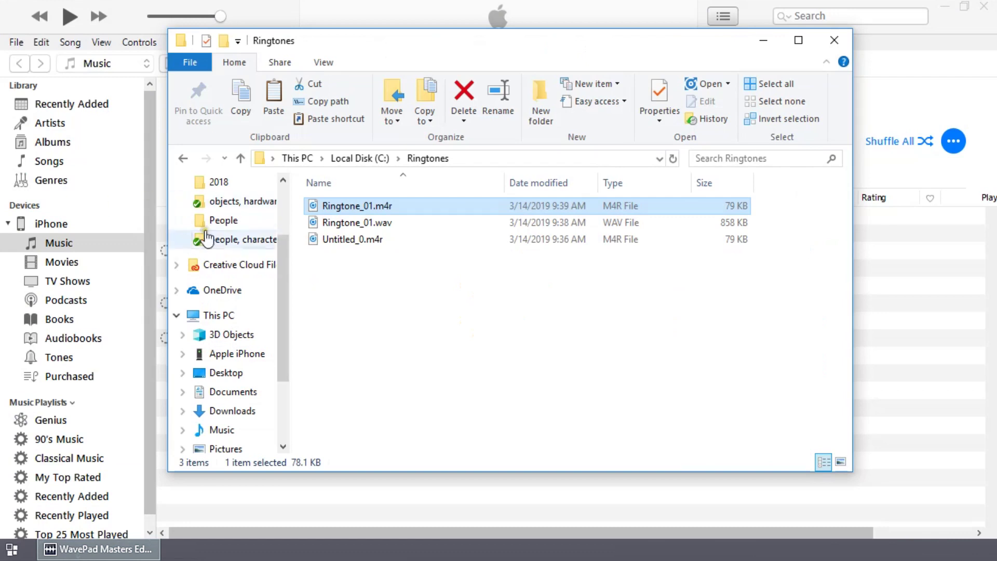
- Copy Ringtone_01.m4r and paste it into the iPhone's Tones list in iTunes
right_click(355, 208)
left_click(409, 444)
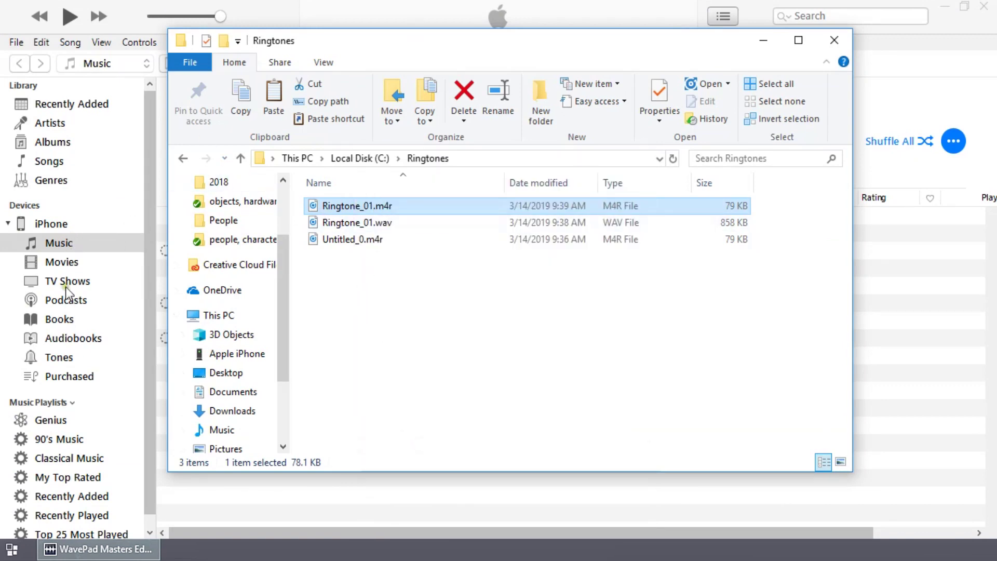
left_click(66, 241)
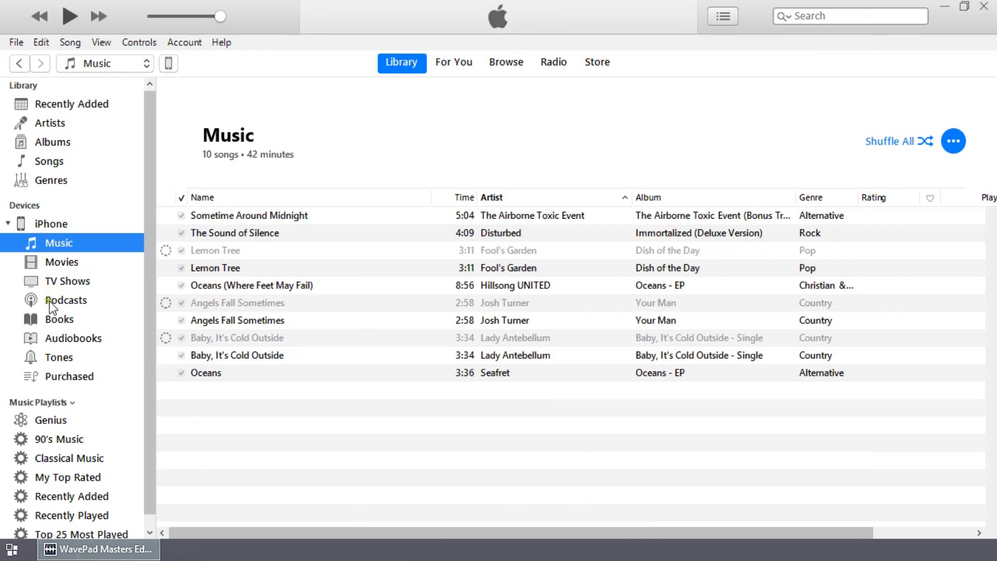
left_click(62, 359)
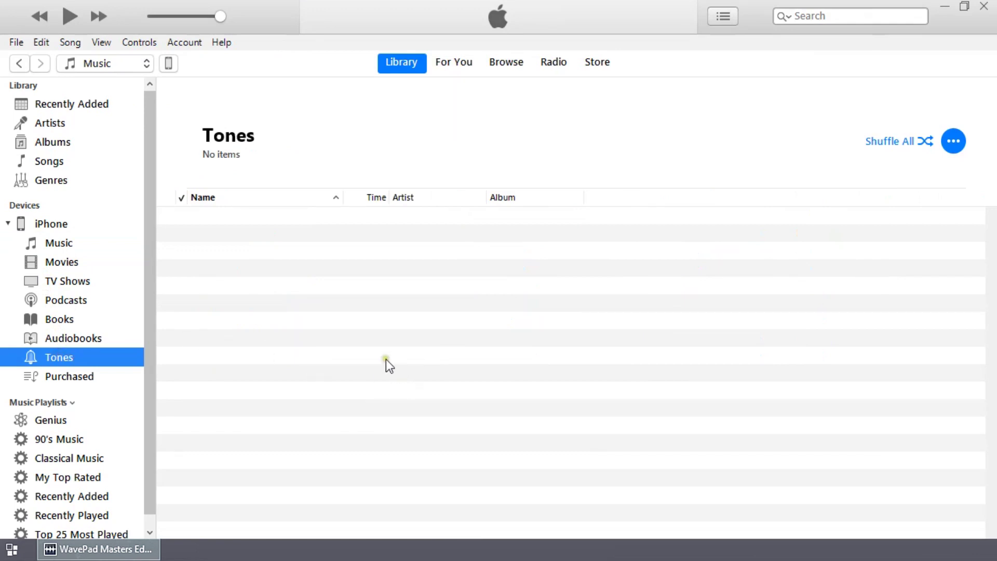
key("ctrl+v")
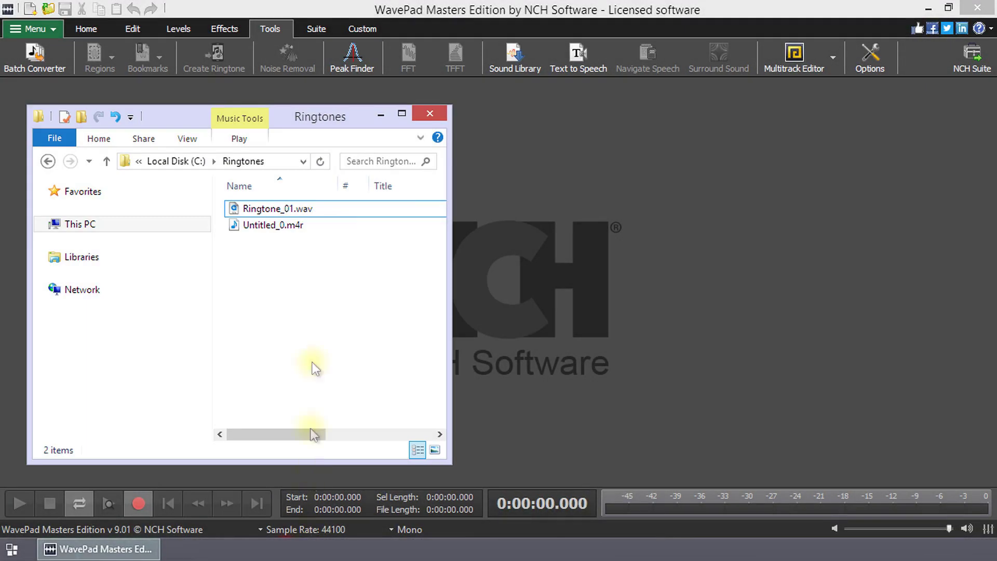
- Reopen Ringtone_01.wav and select 0.615–10.018 s (9.403 s long)
left_click(267, 208)
left_click_drag(270, 211, 550, 210)
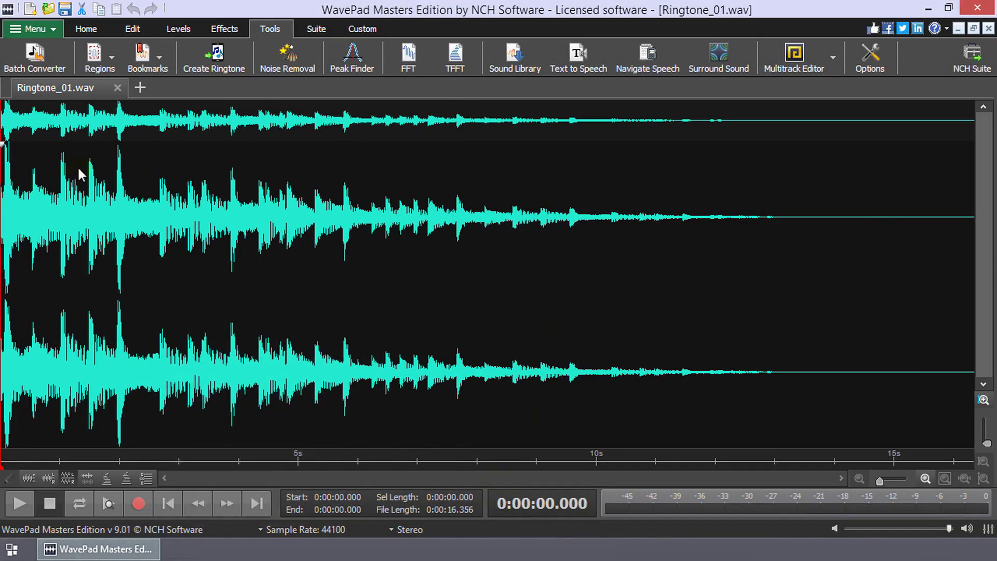
left_click_drag(37, 196, 595, 226)
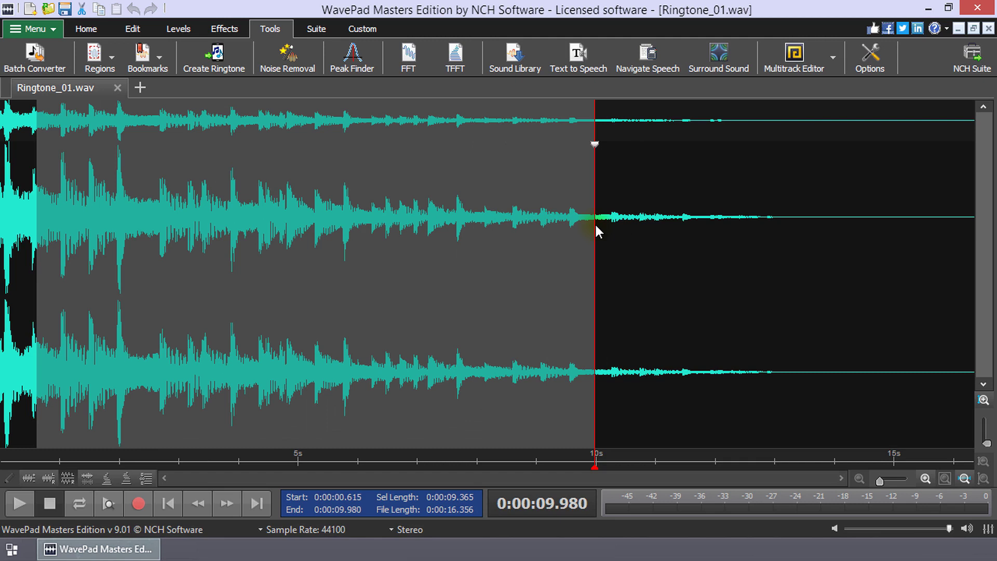
left_click_drag(595, 227, 597, 227)
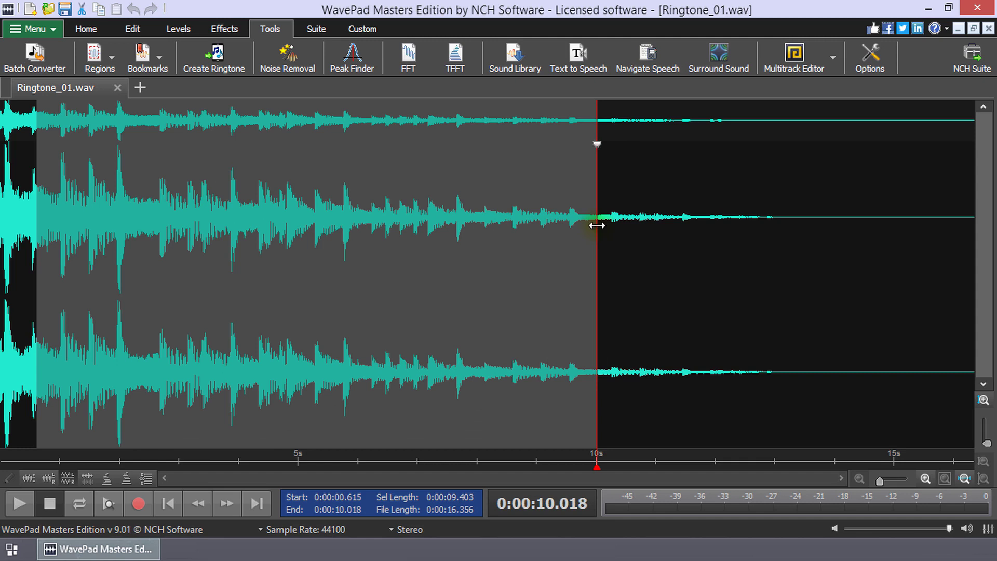
left_click_drag(597, 225, 597, 225)
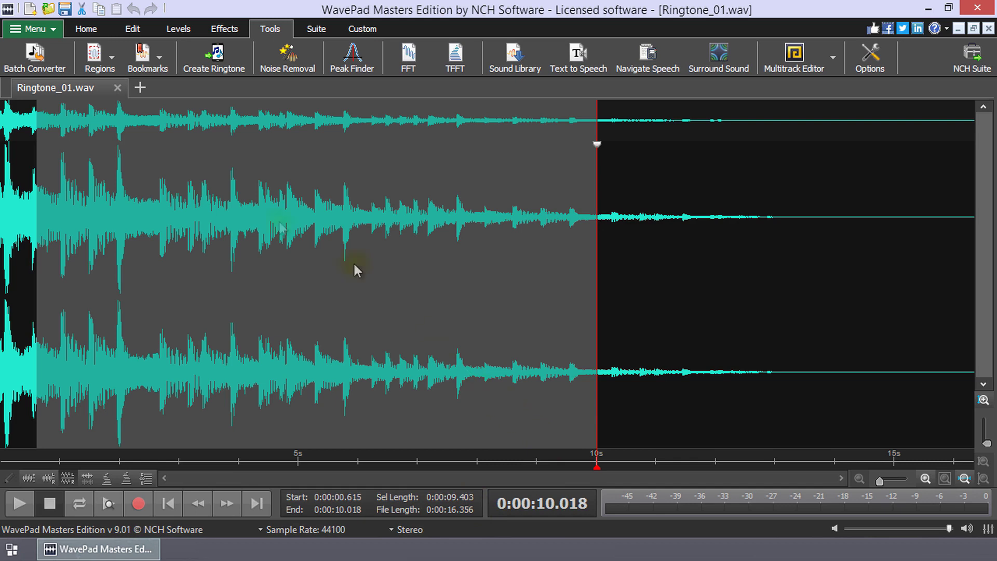
- Preview the clip, then adjust the selection to run from 0.589 s to 10.638 s
left_click(19, 503)
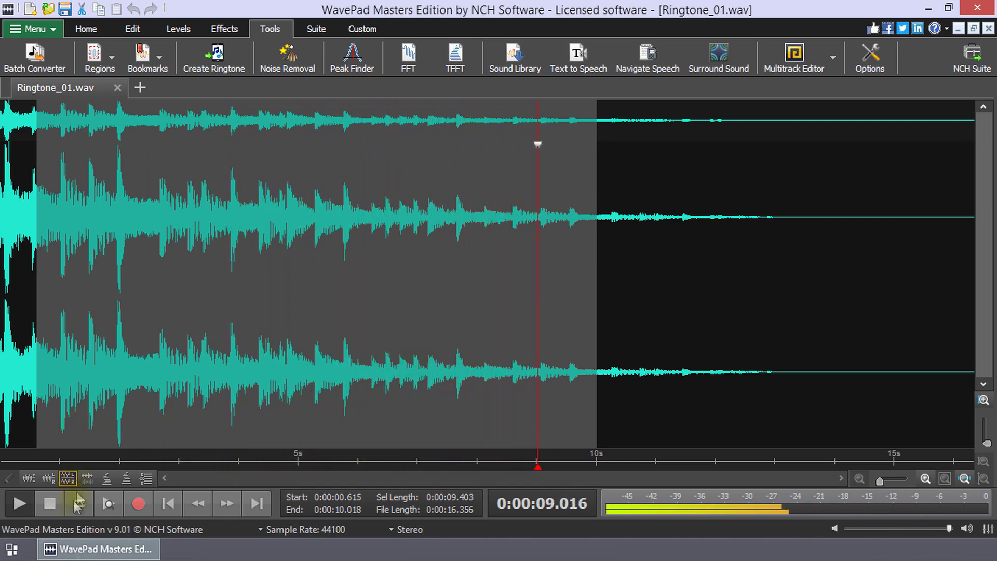
left_click(50, 502)
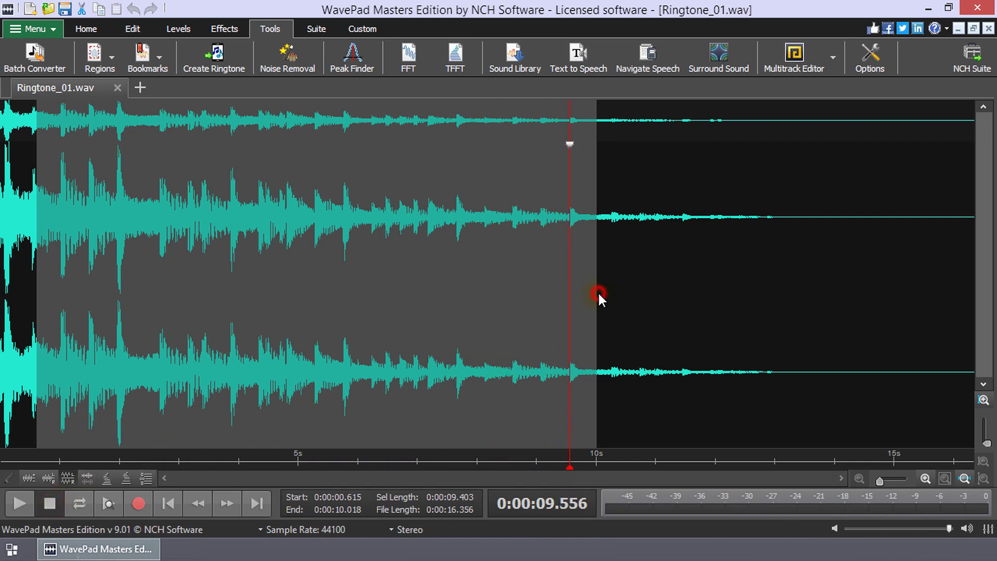
left_click_drag(598, 294, 633, 298)
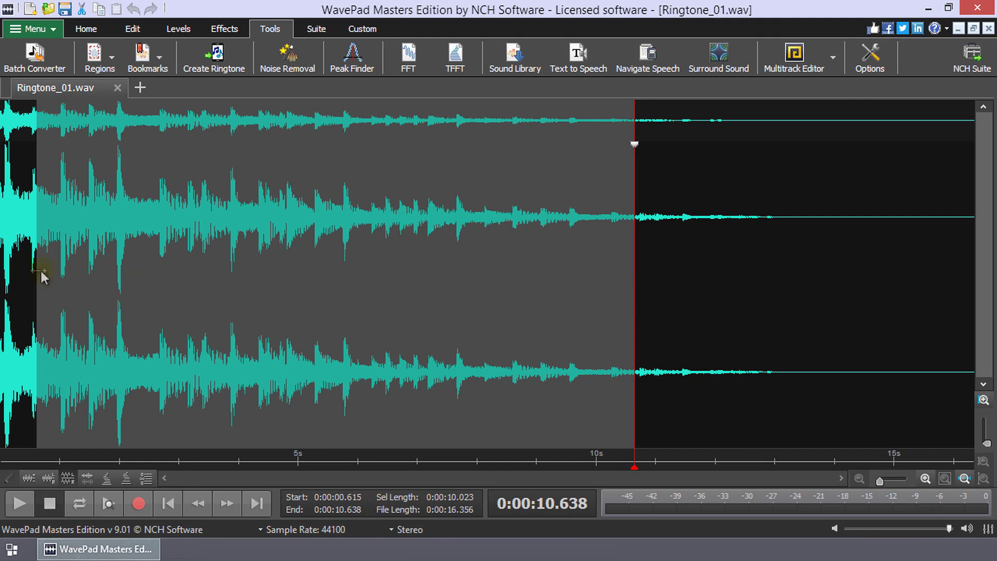
left_click_drag(41, 275, 40, 278)
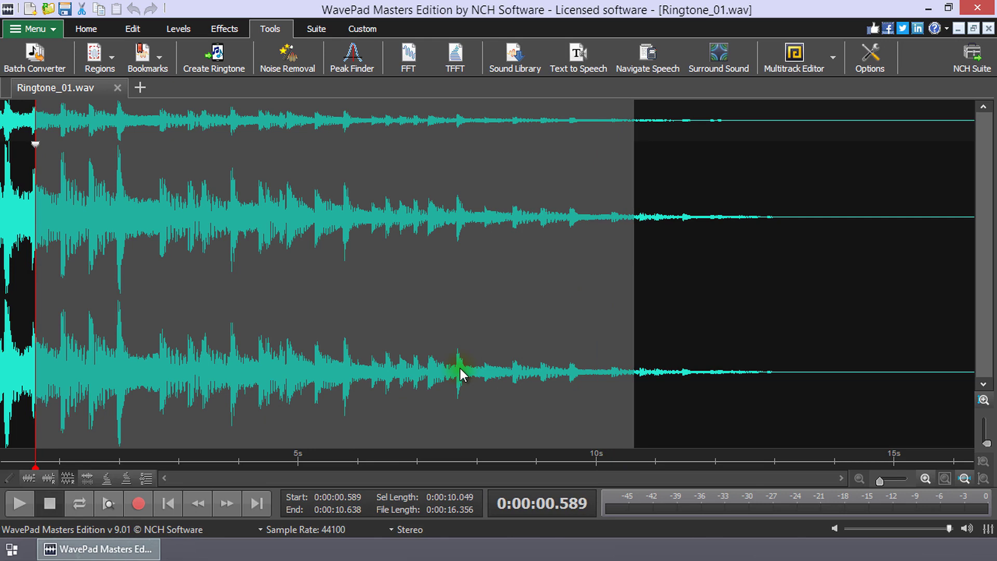
- Zoom in on the opening seconds and back out, then launch Create Ringtone from Tools
scroll(460, 368, "up", 2)
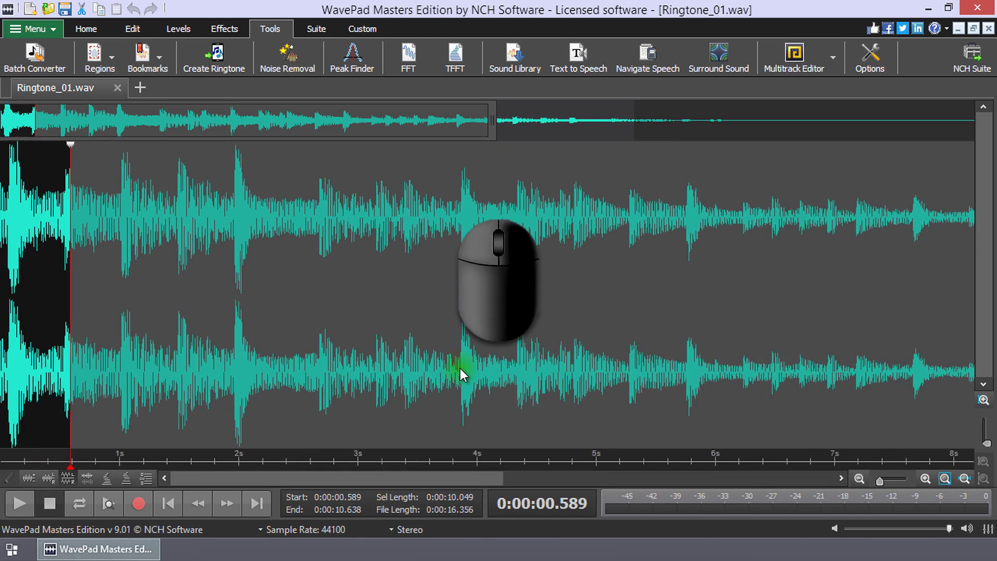
scroll(460, 369, "down", 2)
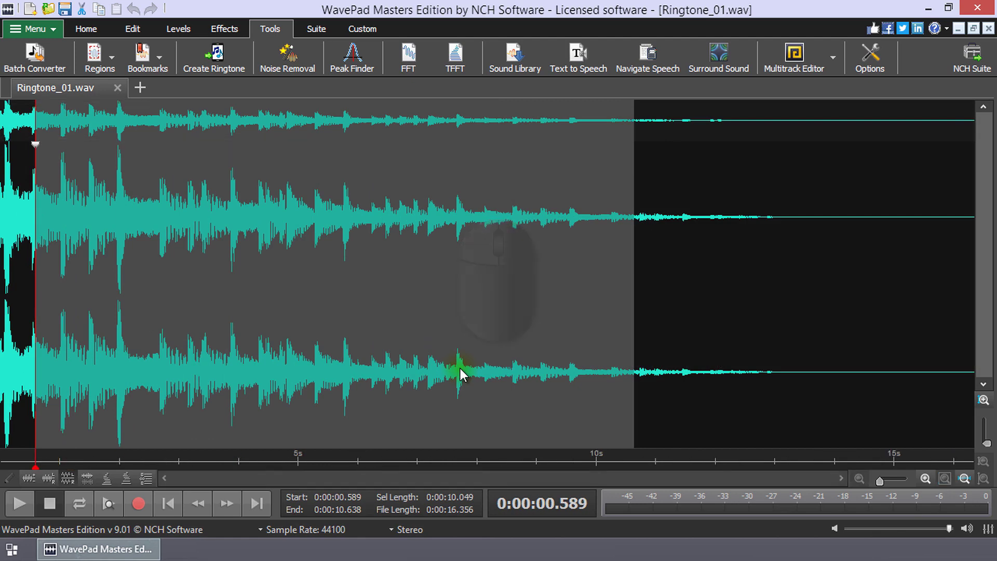
left_click(880, 483)
left_click_drag(880, 479, 876, 478)
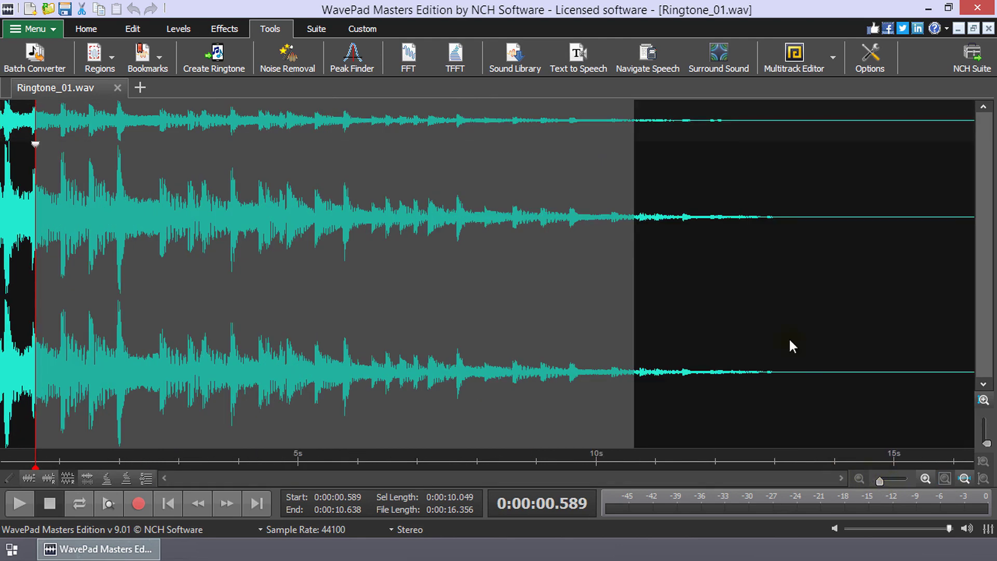
left_click(281, 30)
left_click(235, 69)
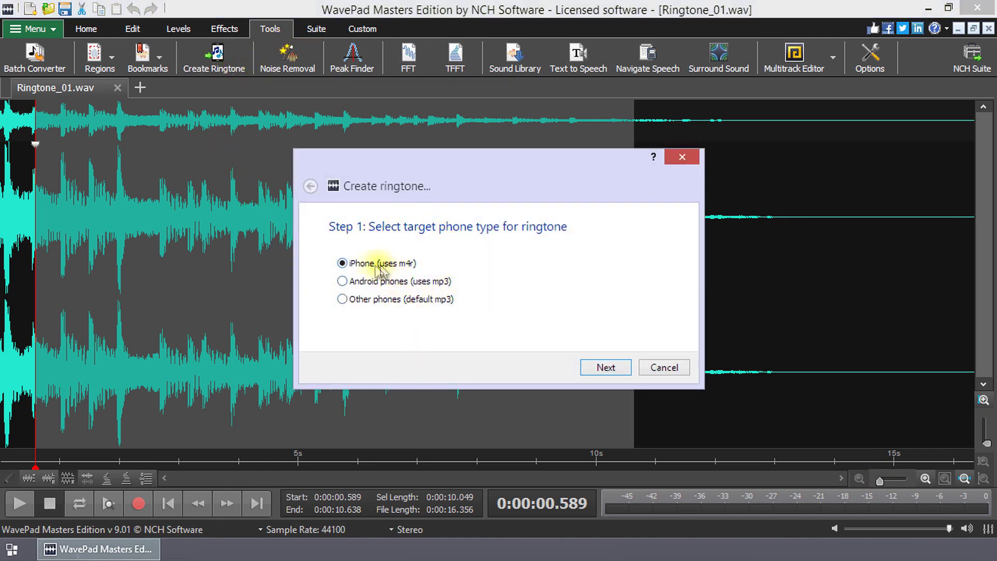
- Export the marked clip as an iPhone m4r ringtone to C:\Ringtones on the hard drive
left_click(410, 262)
left_click(611, 368)
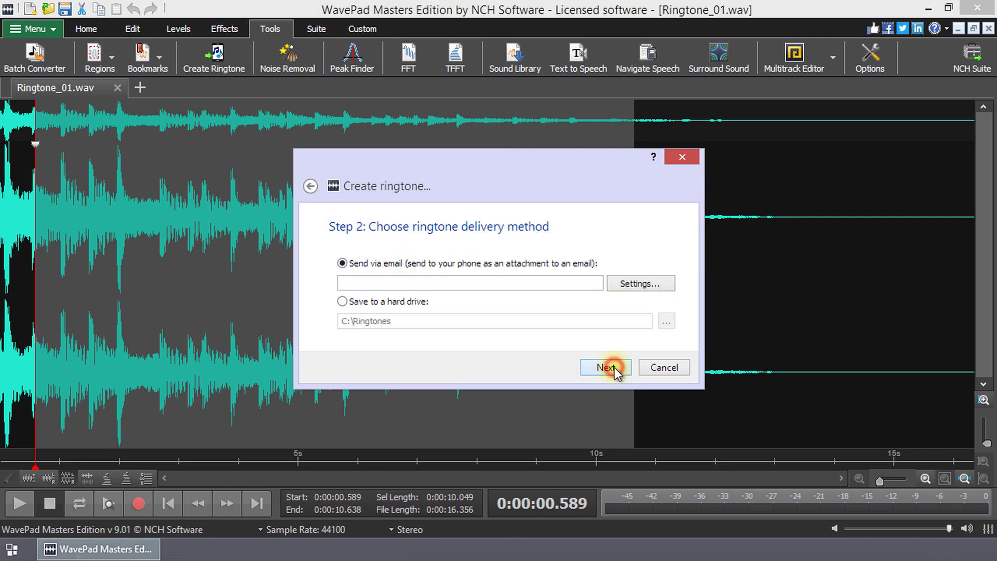
left_click(383, 306)
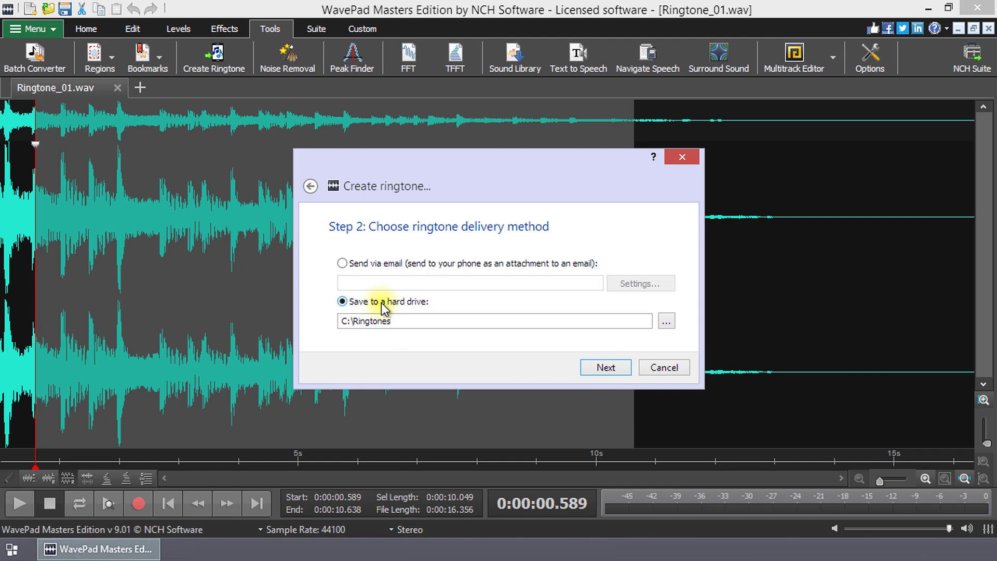
left_click(669, 320)
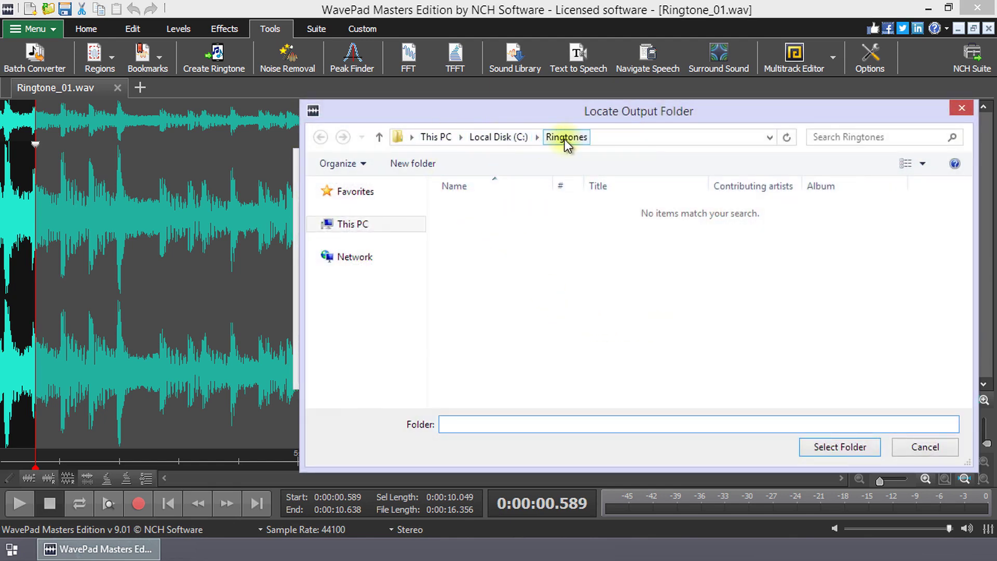
left_click(840, 447)
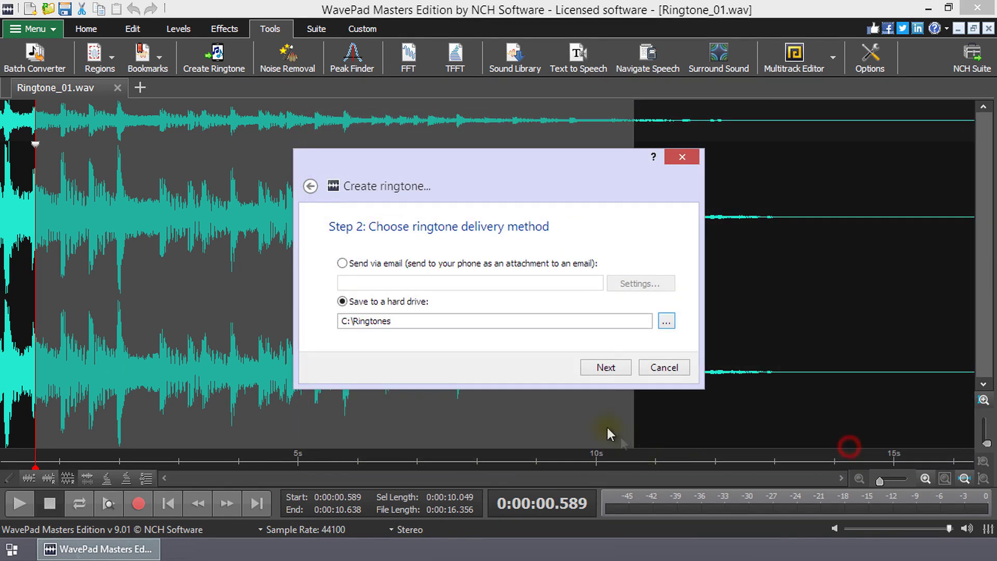
left_click(606, 368)
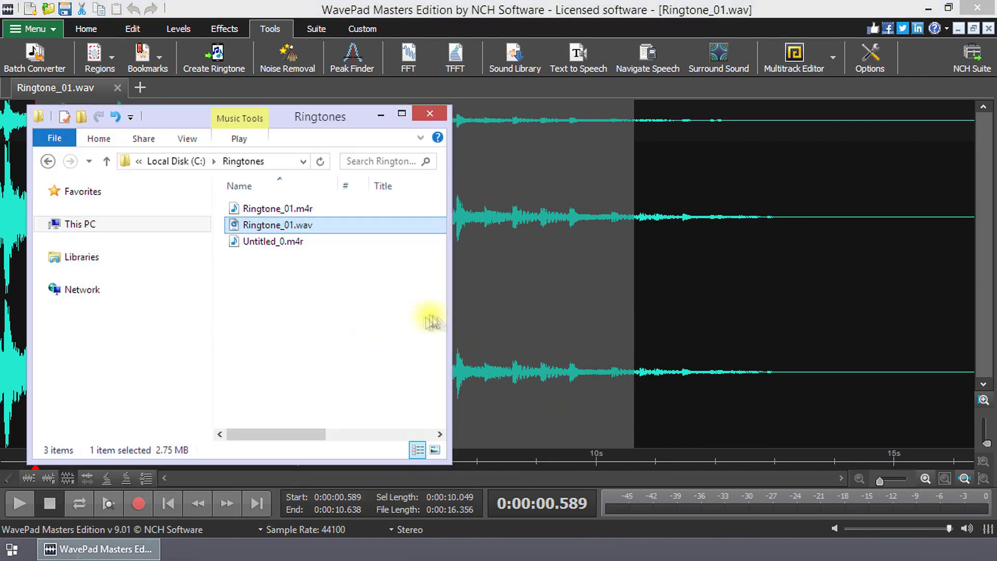
- Widen the Ringtones folder window and select the new 147 KB Ringtone_01.m4r
left_click_drag(450, 315, 675, 318)
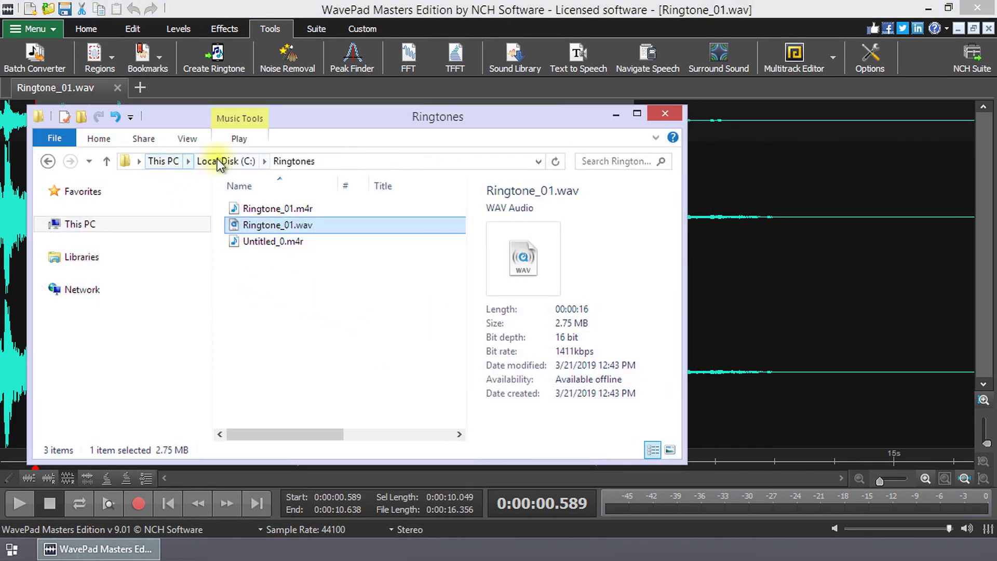
left_click(290, 209)
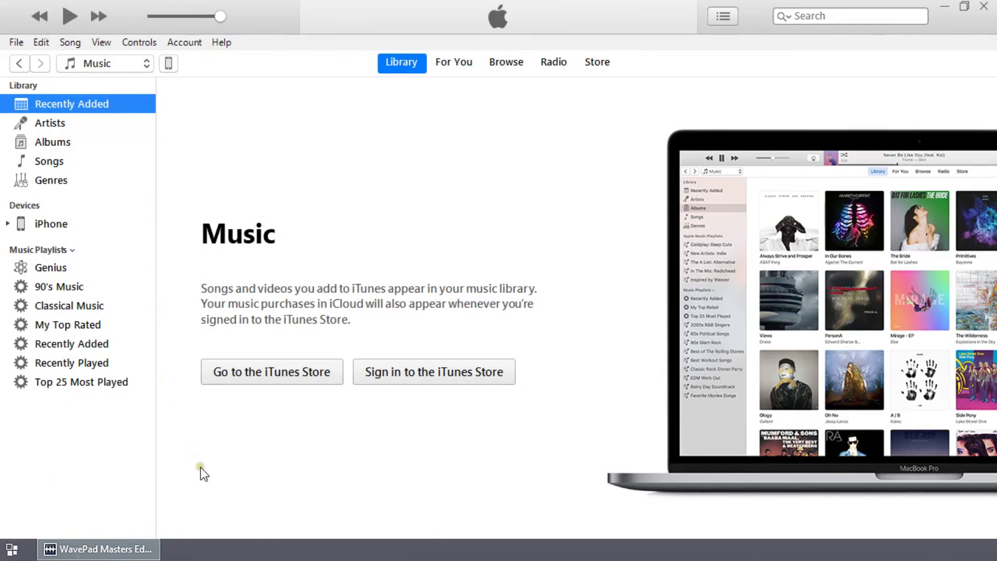
- Bring the Ringtones folder forward and pick Ringtone_01.m4r for copying
mouse_move(98, 549)
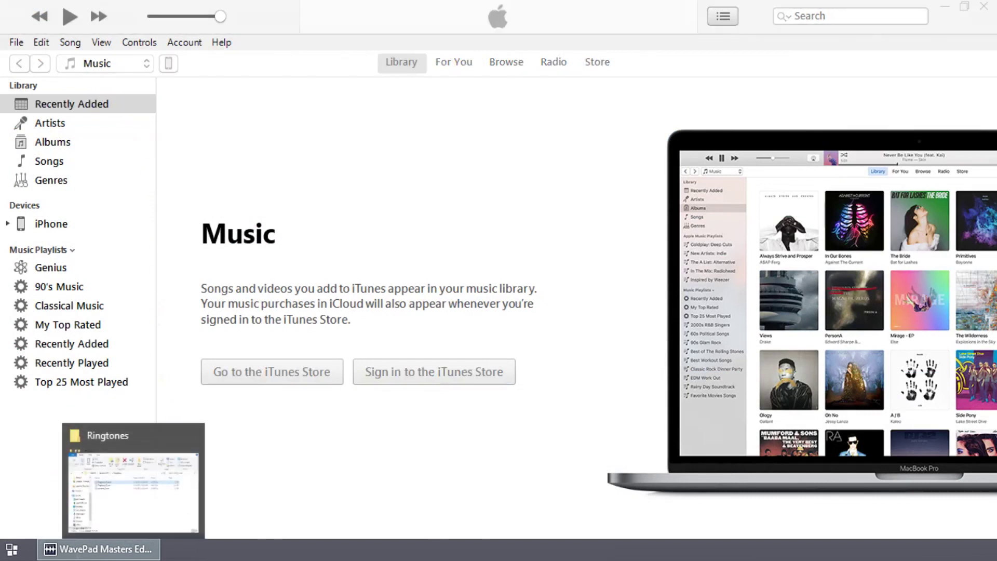
left_click(132, 486)
left_click(355, 207)
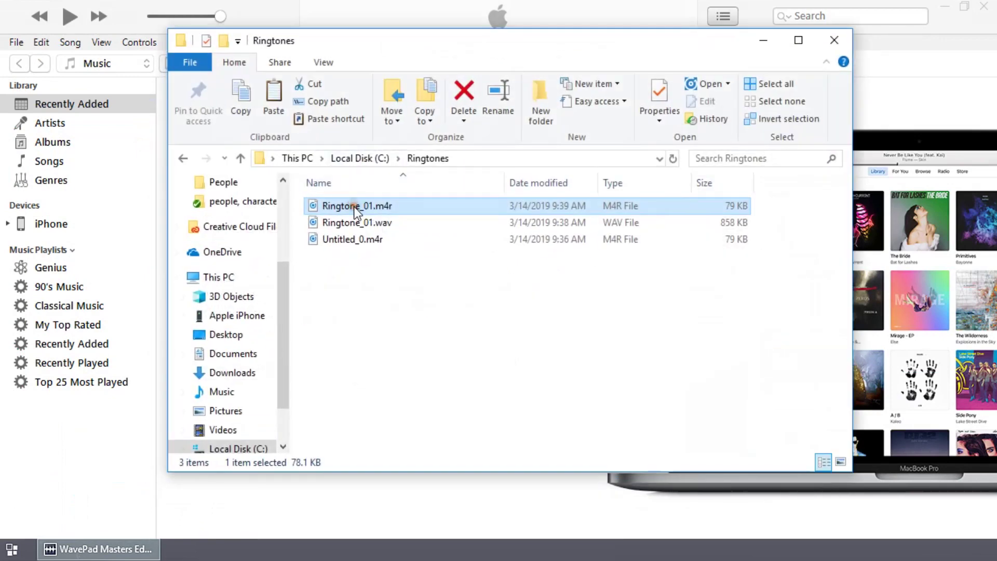
- Paste the ringtone into the iPhone's Tones list in iTunes, where Ringtone_01 (0:10) appears
left_click(115, 109)
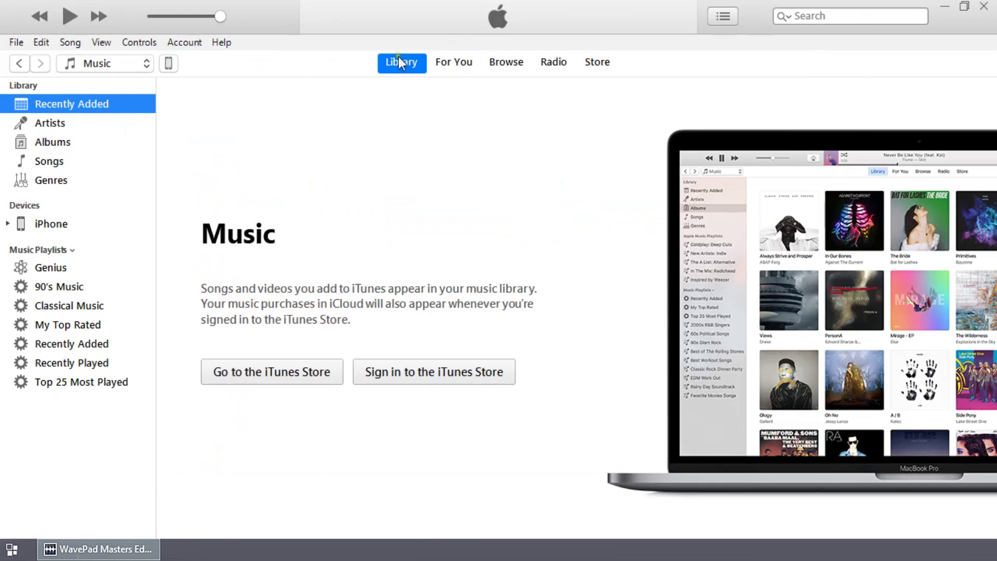
left_click(400, 70)
left_click(50, 225)
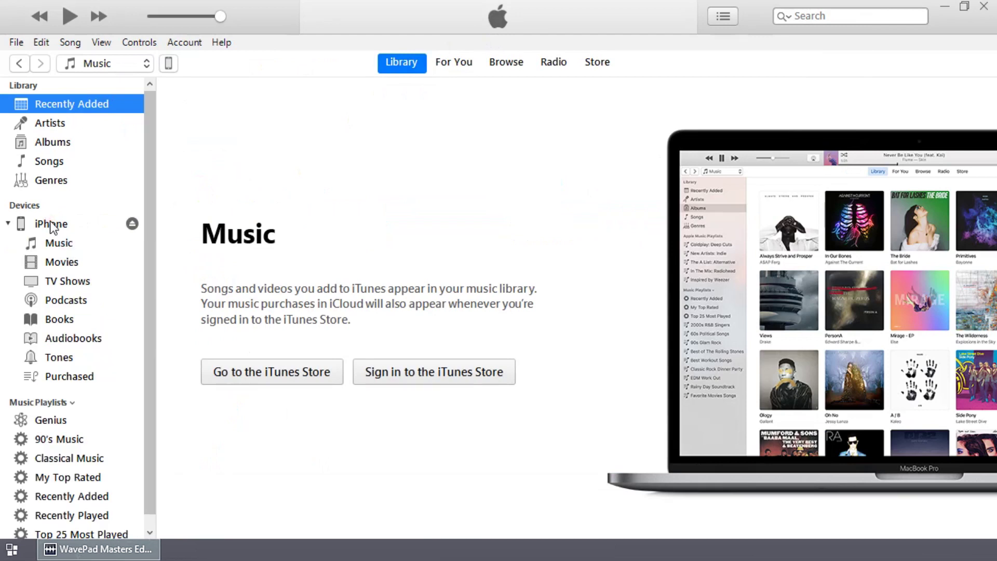
left_click(60, 358)
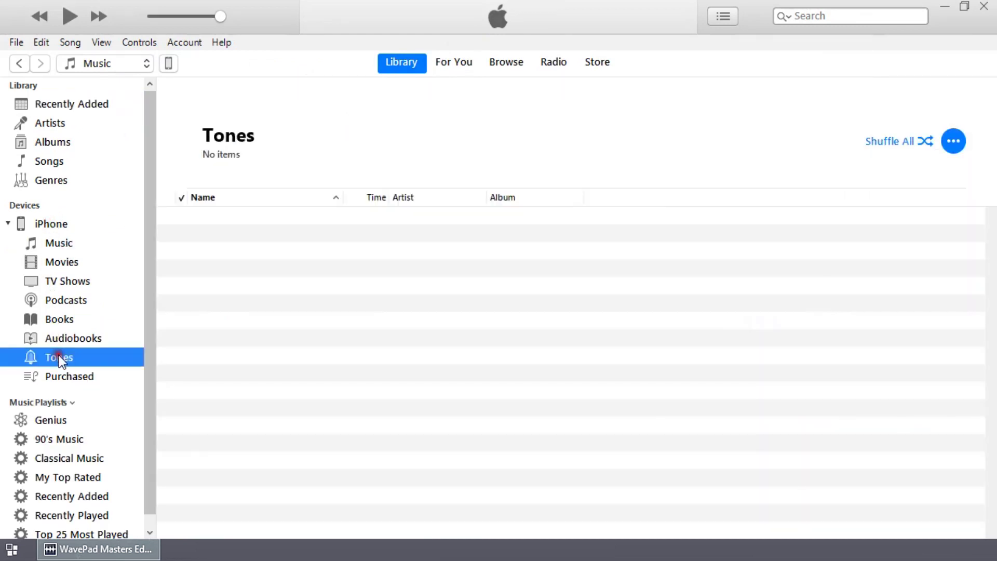
left_click(298, 241)
key("ctrl+v")
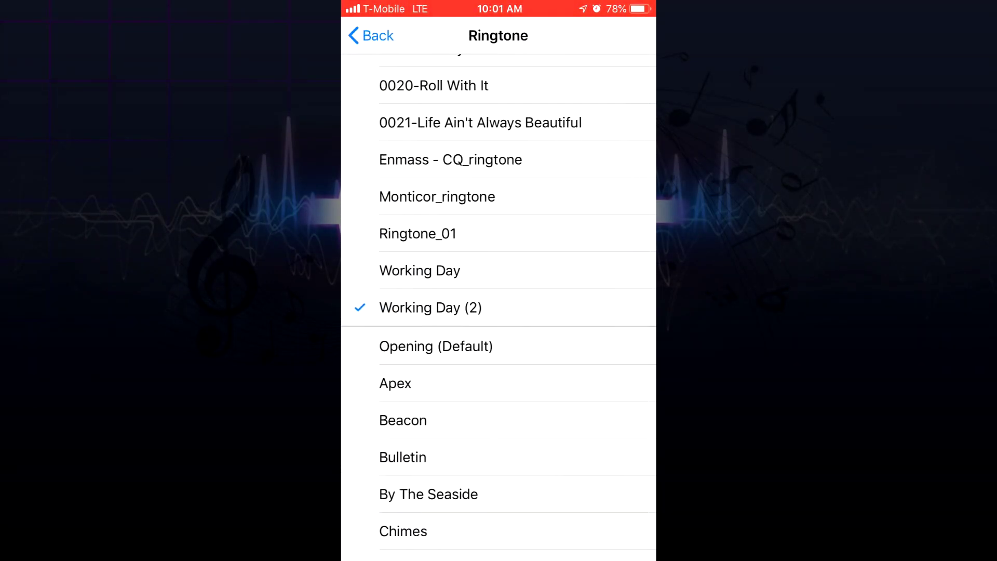
- Choose Ringtone_01 as the iPhone ringtone and return to Sounds & Haptics
scroll(498, 311, "up", 5)
scroll(499, 312, "down", 5)
left_click(417, 233)
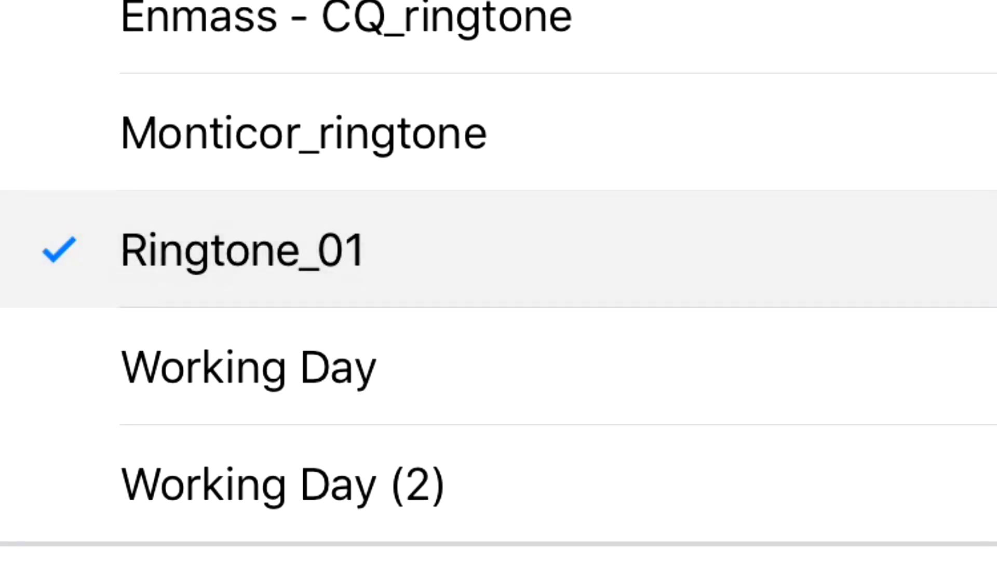
left_click(363, 35)
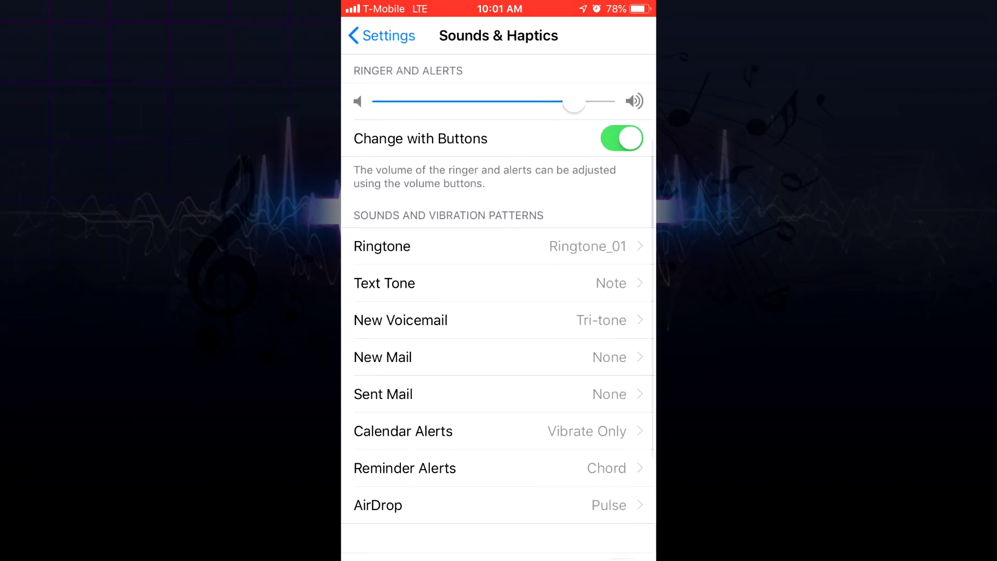